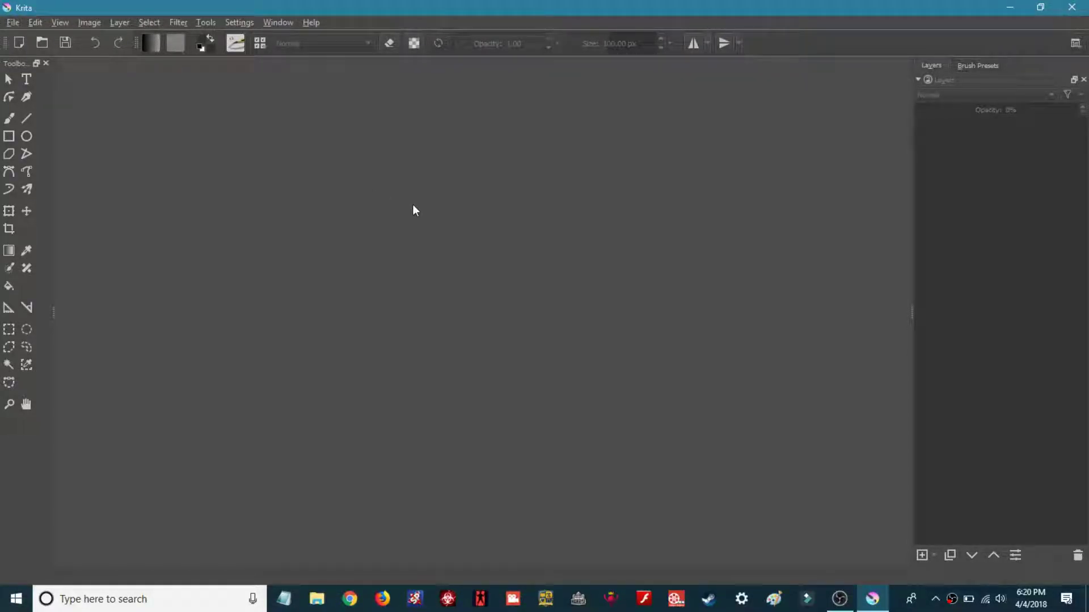
# Open the Create new document dialog with Ctrl+N at 1600 × 1200 px, 300 ppi.
pyautogui.hotkey('ctrl', 'n')
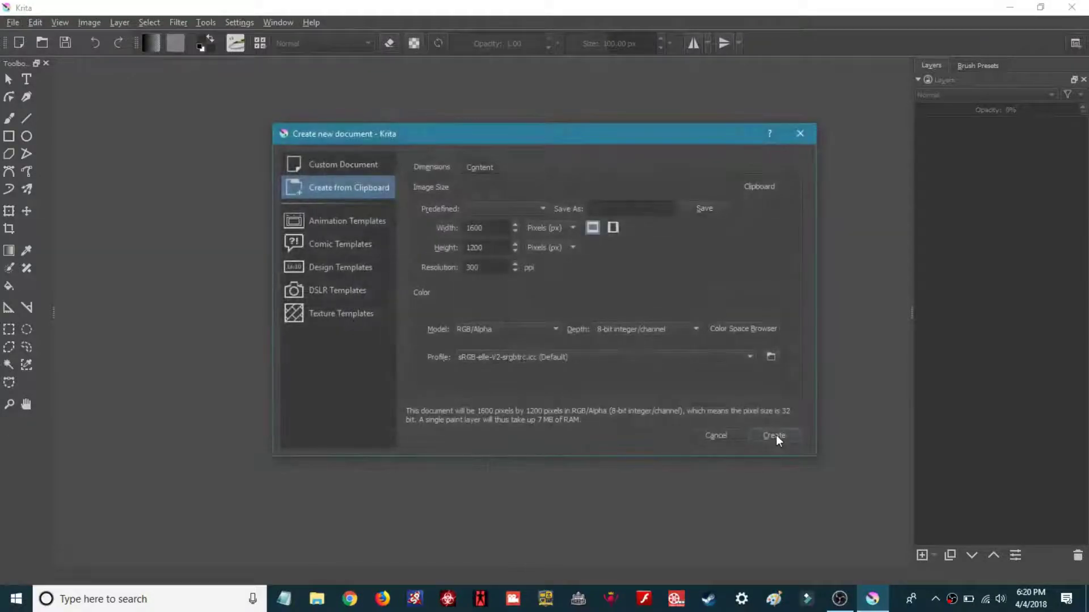
# Create the 1600 × 1200 document and enable the Animation docker.
pyautogui.click(774, 435)
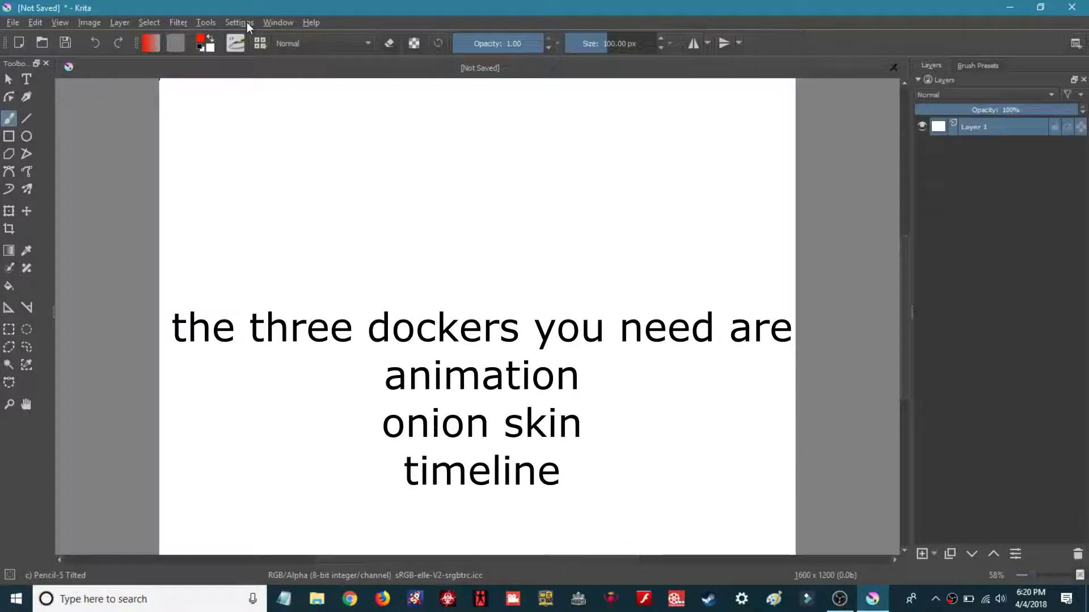
pyautogui.click(246, 22)
pyautogui.moveTo(274, 128)
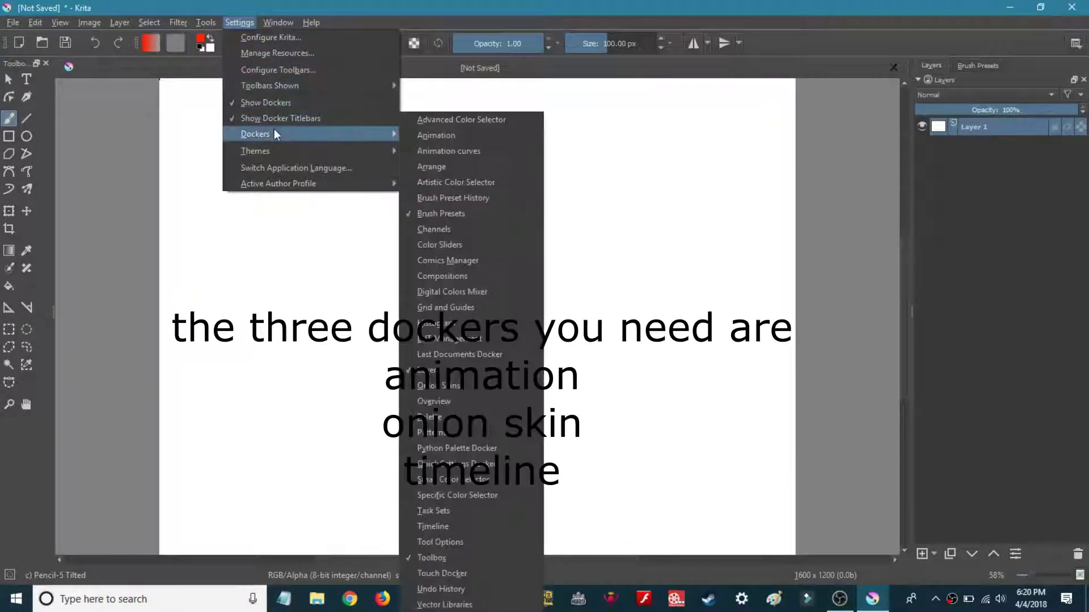
pyautogui.click(418, 136)
# Enable the Onion Skins and Timeline dockers from the Dockers list.
pyautogui.click(239, 23)
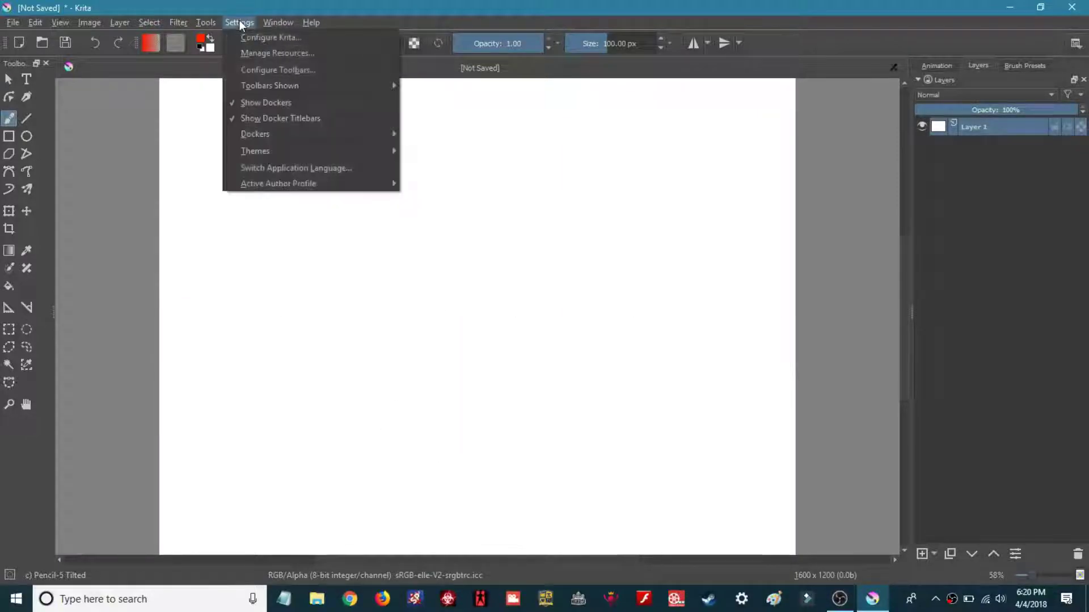
pyautogui.moveTo(255, 132)
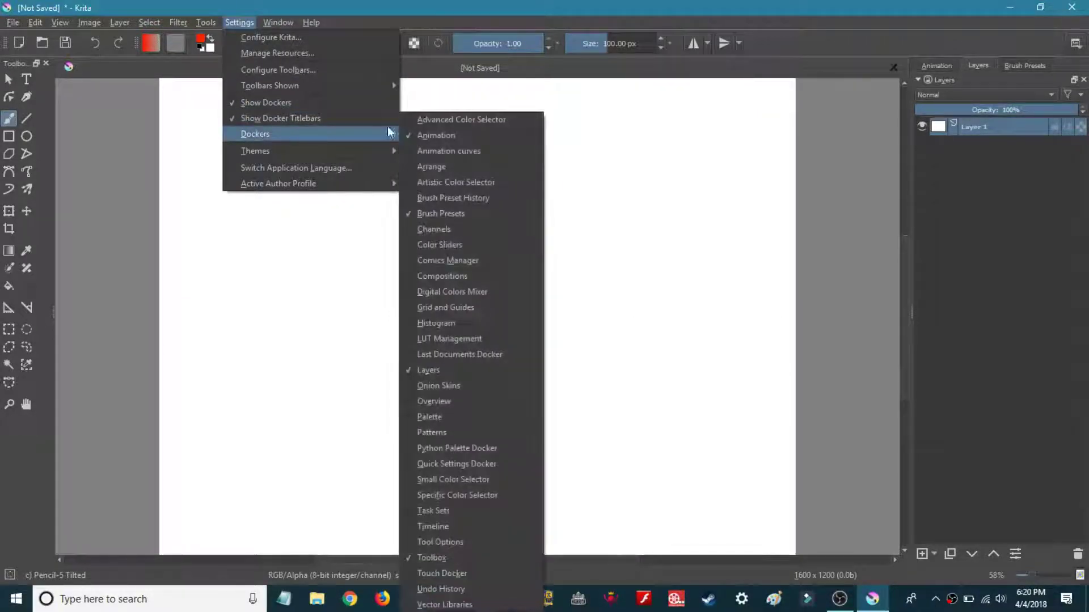
pyautogui.click(432, 387)
pyautogui.click(240, 22)
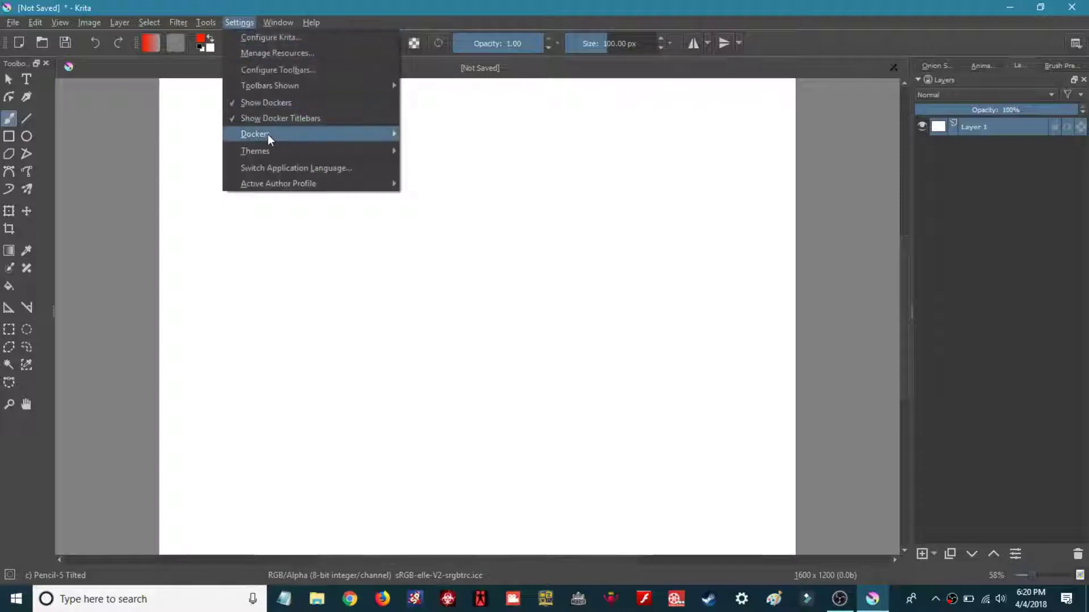
pyautogui.moveTo(268, 135)
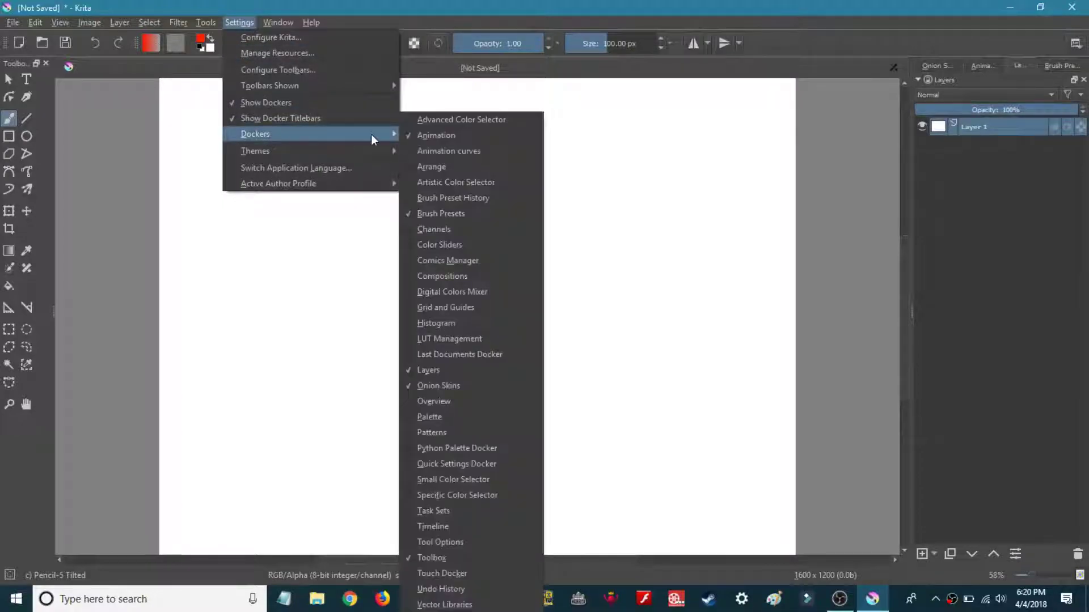
pyautogui.click(442, 526)
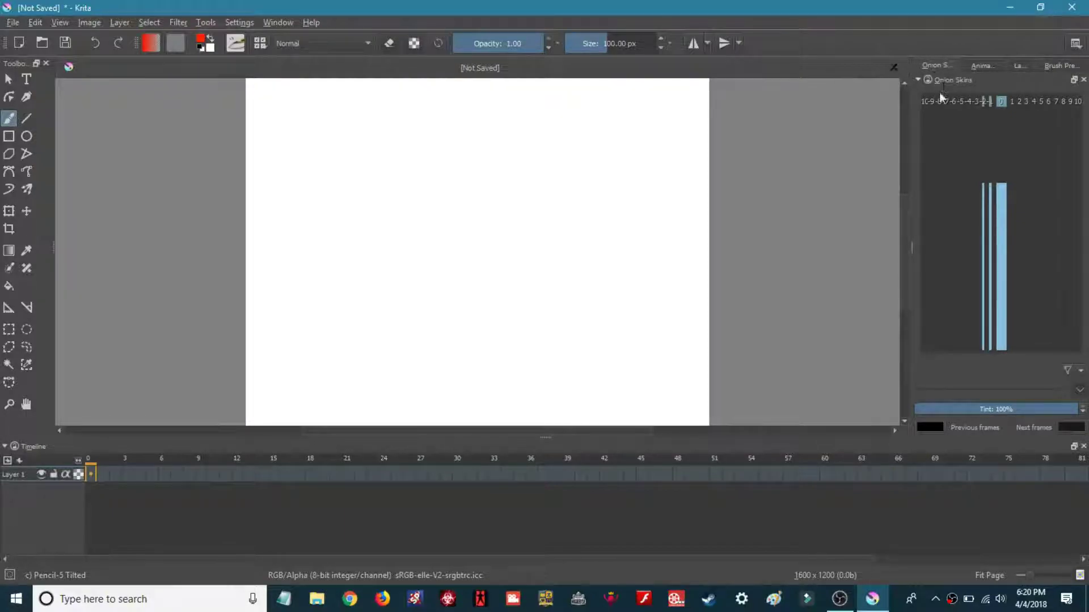
# Dock Onion Skins and Animation as right-panel tabs and shrink the Timeline to enlarge the canvas.
pyautogui.moveTo(939, 92); pyautogui.dragTo(966, 465)
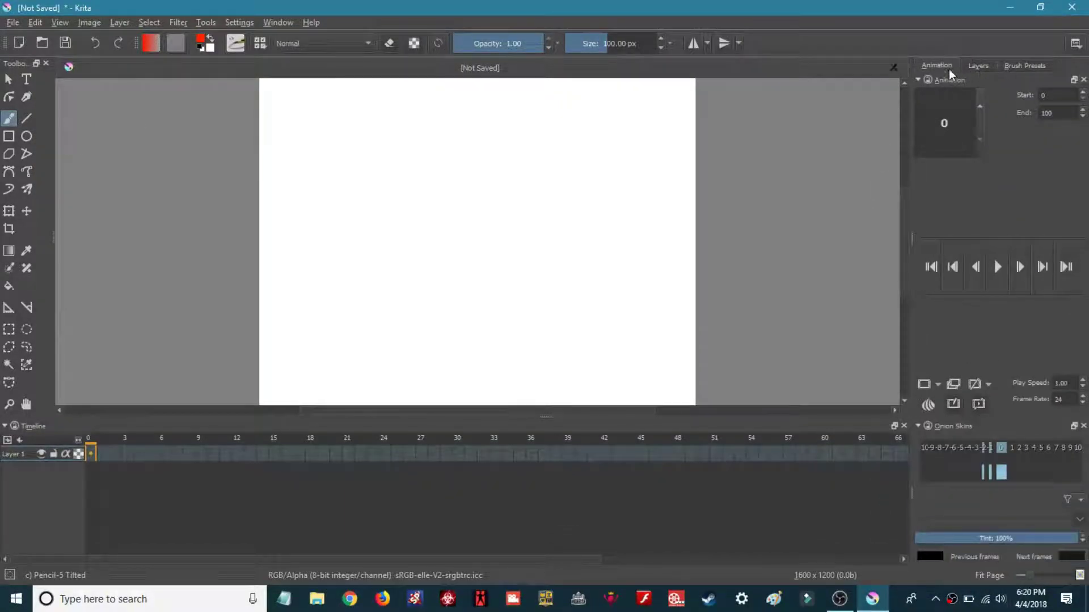
pyautogui.moveTo(944, 80); pyautogui.dragTo(18, 442)
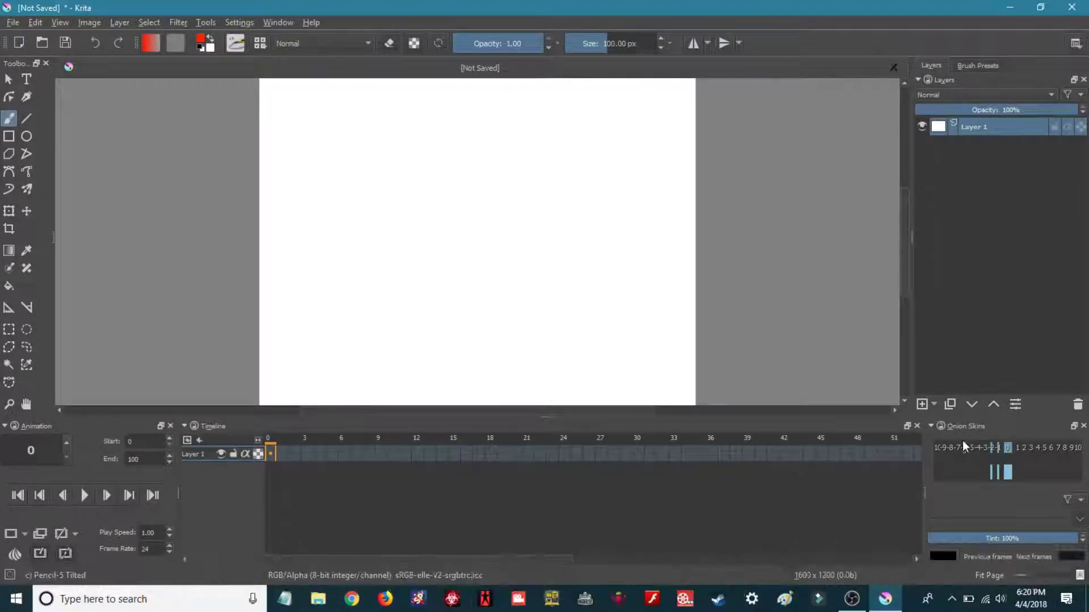
pyautogui.moveTo(968, 425); pyautogui.dragTo(973, 180)
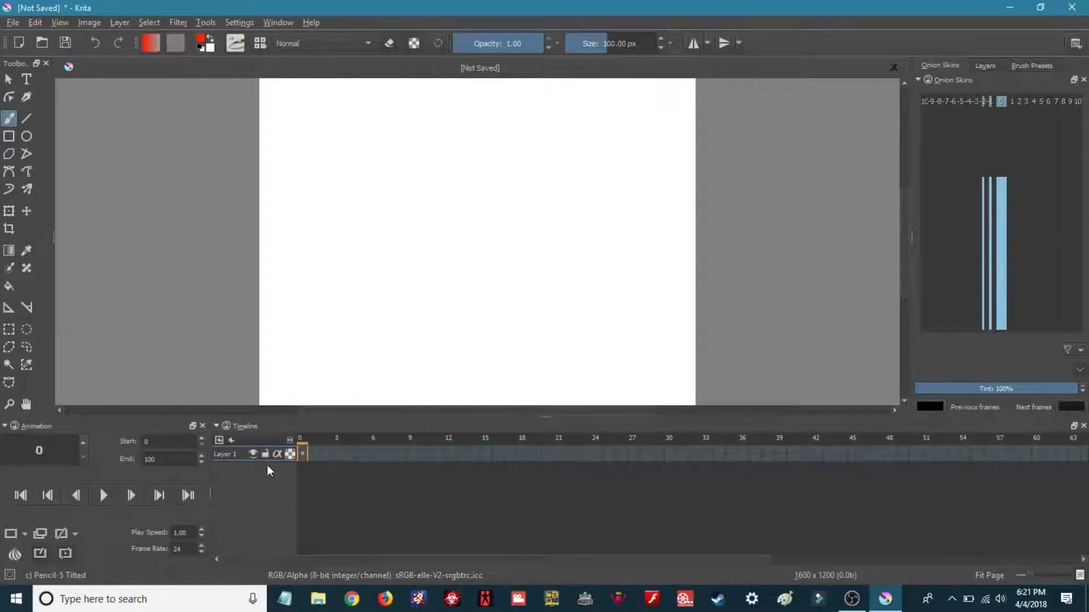
pyautogui.moveTo(97, 431)
pyautogui.mouseDown()
pyautogui.moveTo(573, 483)
pyautogui.moveTo(989, 155)
pyautogui.mouseUp()
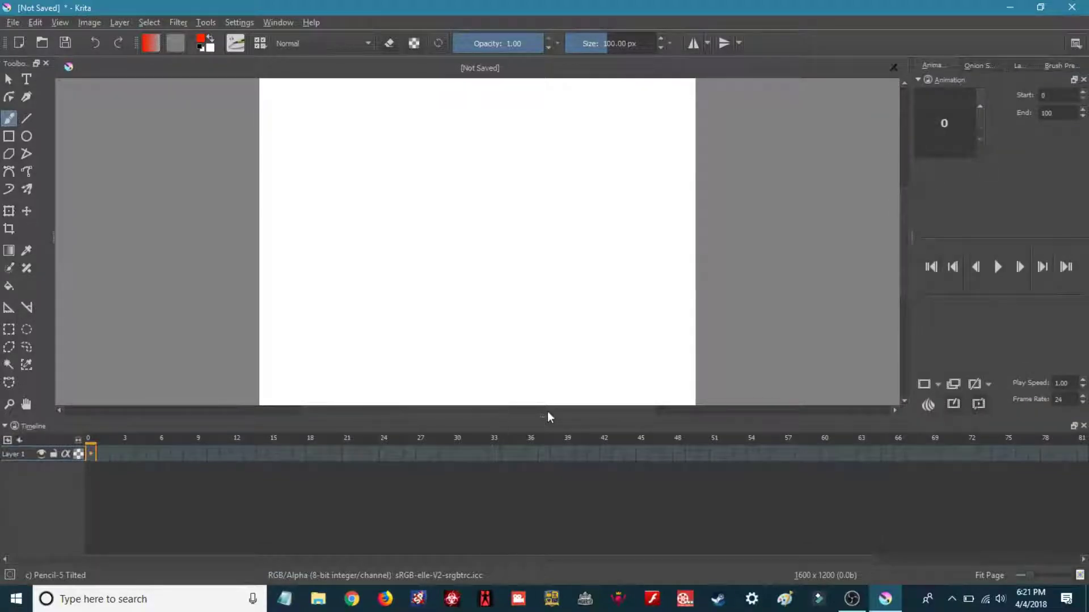
pyautogui.moveTo(544, 414); pyautogui.dragTo(538, 507)
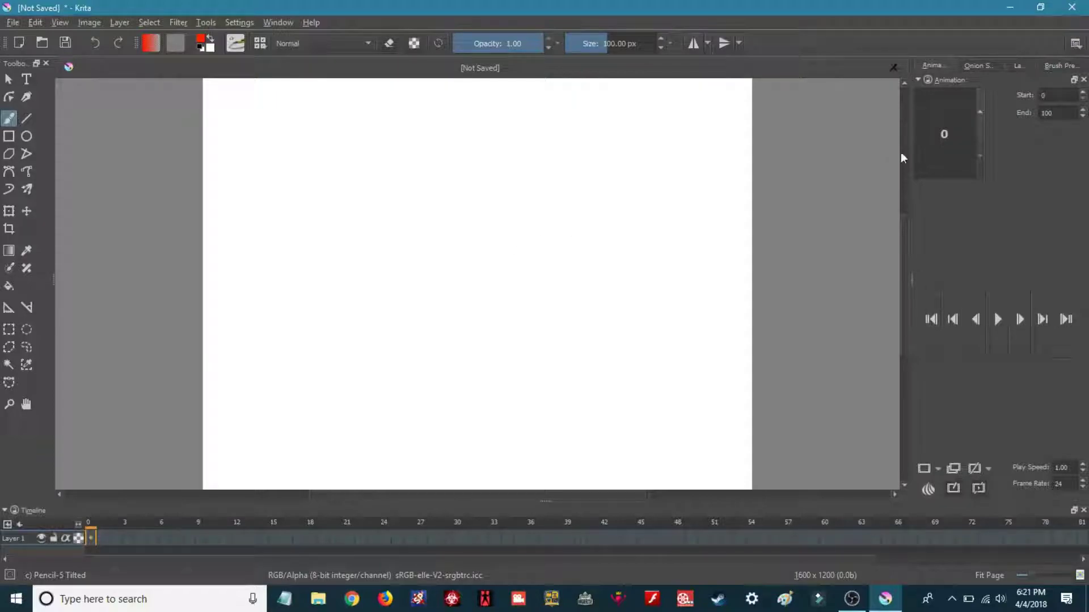
# Add Layer 2, pick the 40 px Basic-2 Opacity brush, and draw a red circle on frame 0.
pyautogui.click(1017, 66)
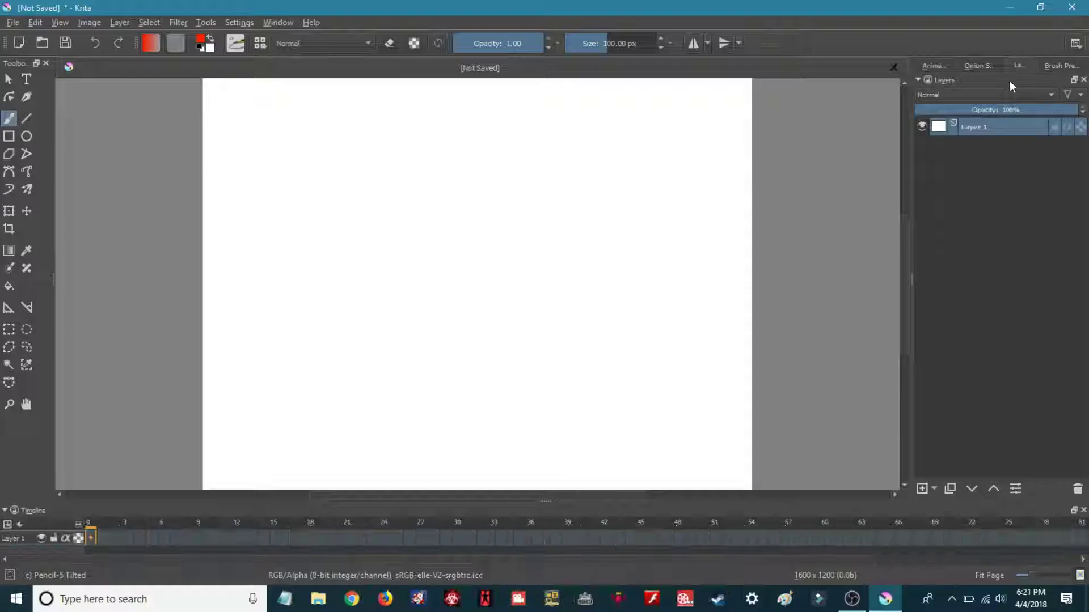
pyautogui.click(921, 488)
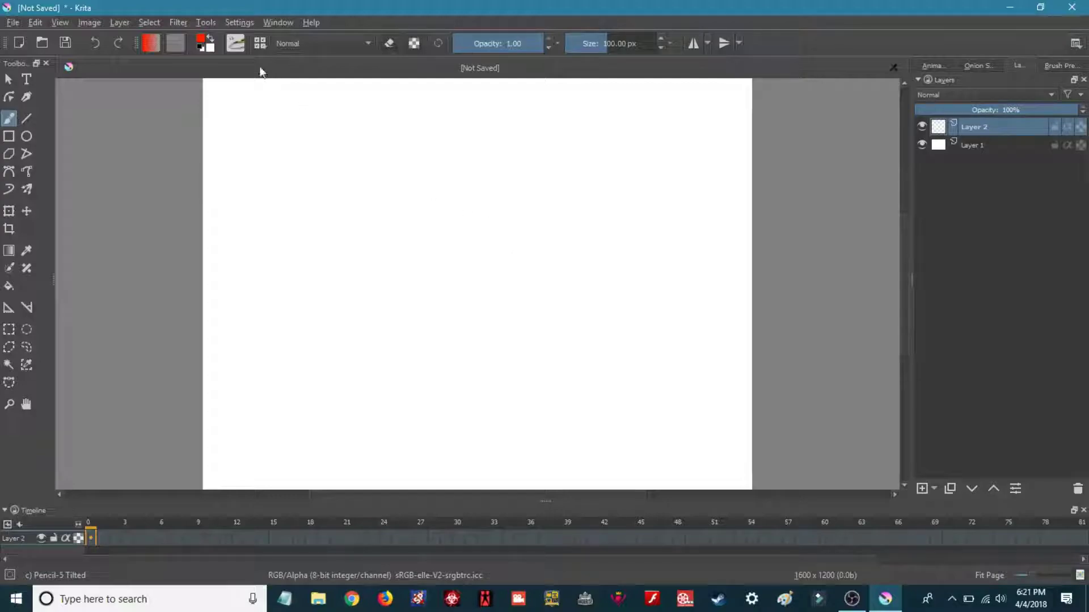
pyautogui.click(1059, 65)
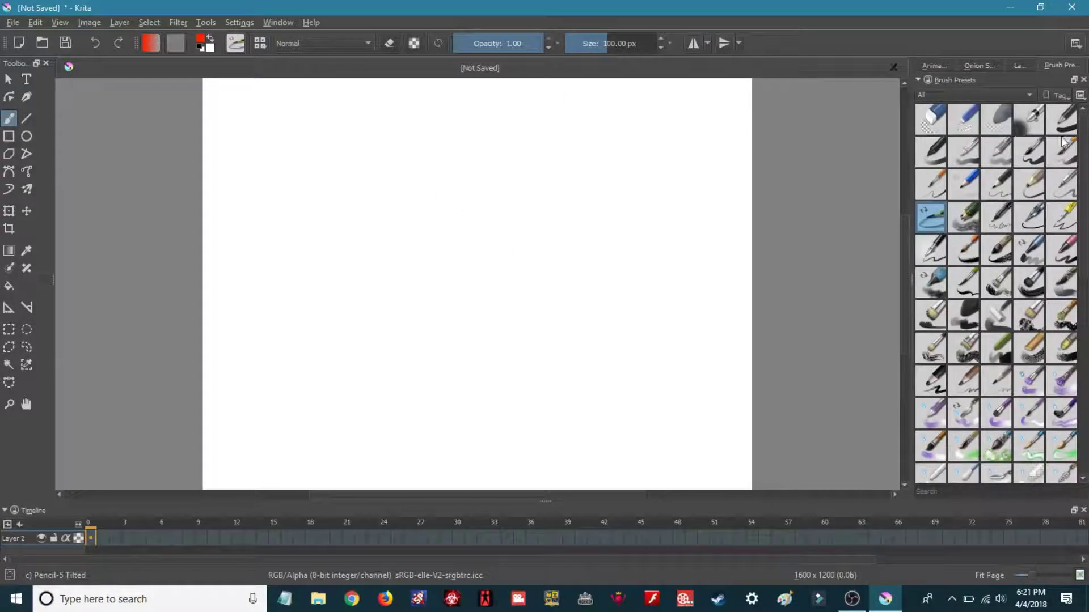
pyautogui.click(939, 156)
pyautogui.moveTo(452, 175)
pyautogui.mouseDown()
pyautogui.moveTo(477, 274)
pyautogui.moveTo(505, 225)
pyautogui.moveTo(453, 177)
pyautogui.mouseUp()
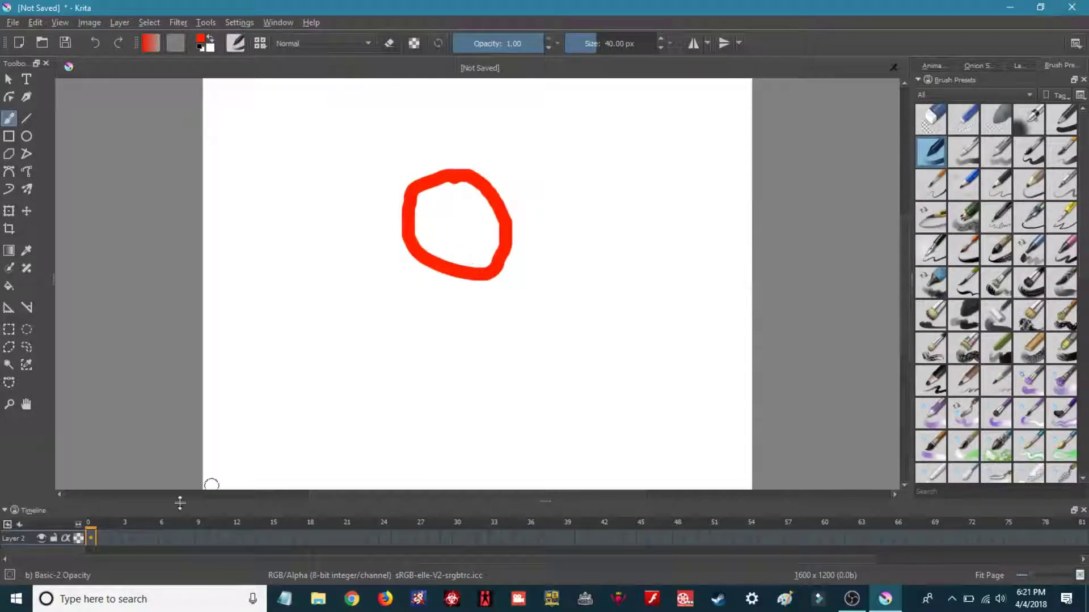
pyautogui.rightClick(91, 539)
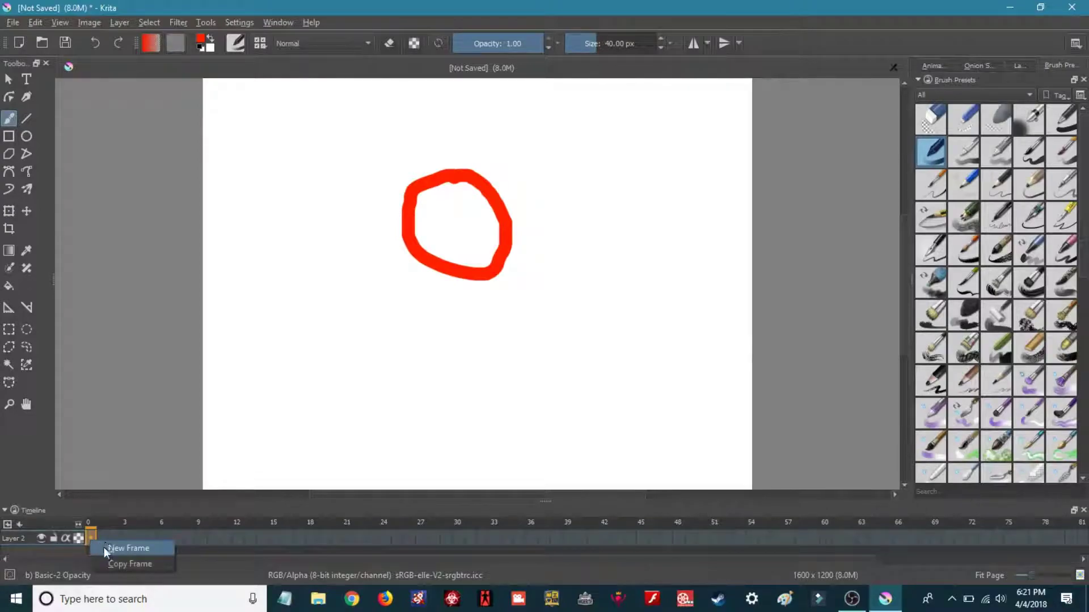
# Add a new empty keyframe and adjust the frame 0 onion skin opacity.
pyautogui.click(115, 549)
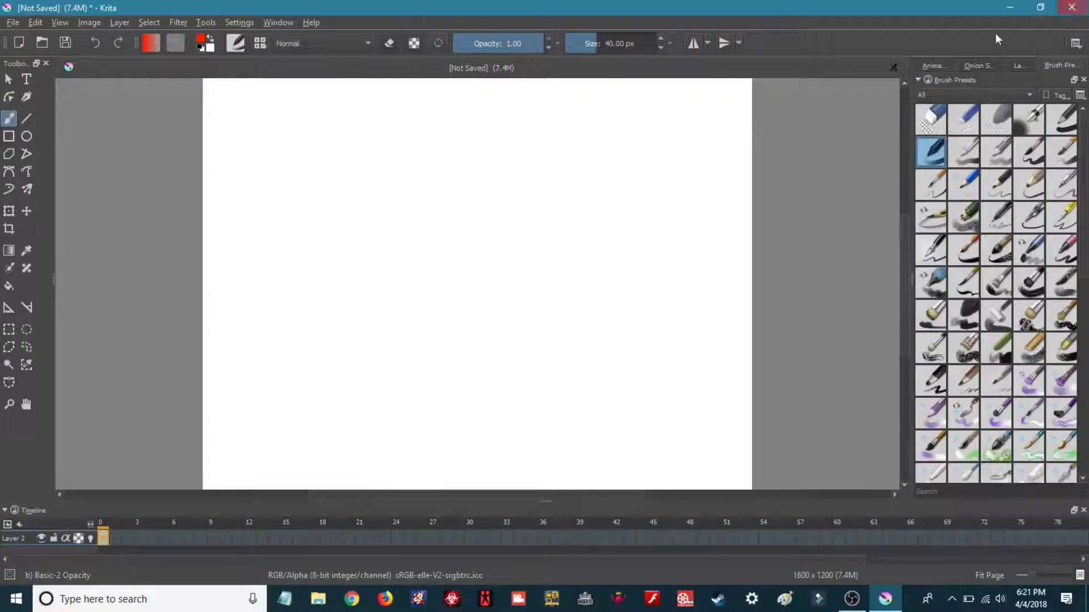
pyautogui.click(978, 66)
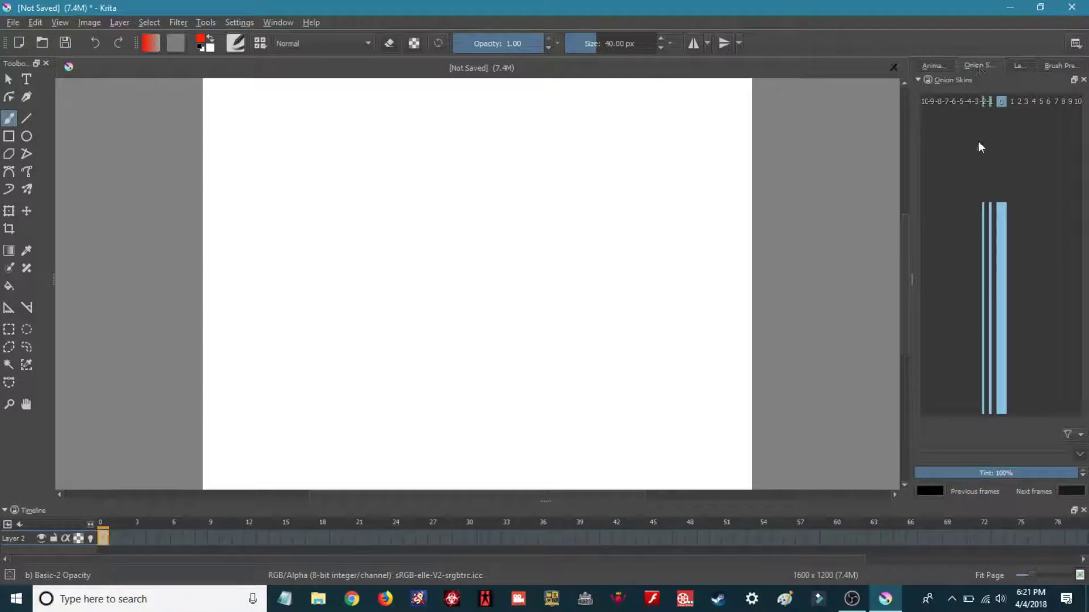
pyautogui.moveTo(1001, 208); pyautogui.dragTo(1001, 294)
pyautogui.moveTo(995, 190)
pyautogui.mouseDown()
pyautogui.moveTo(996, 143)
pyautogui.moveTo(1001, 180)
pyautogui.mouseUp()
# Paint red loops on the current frame and on frame 1.
pyautogui.moveTo(457, 199)
pyautogui.mouseDown()
pyautogui.moveTo(513, 267)
pyautogui.moveTo(462, 209)
pyautogui.mouseUp()
pyautogui.press('Right')
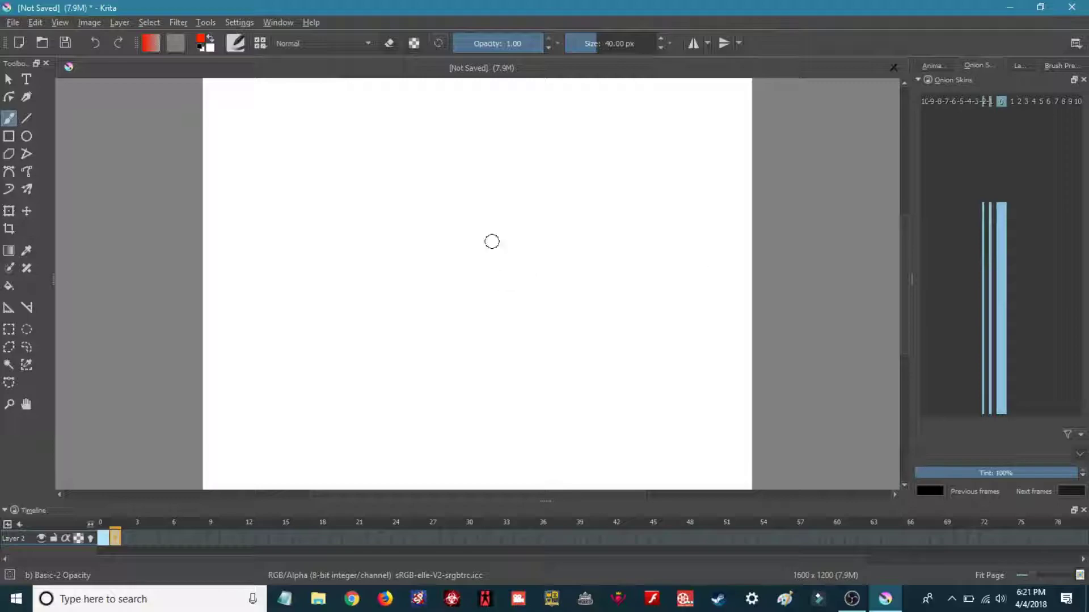
pyautogui.moveTo(470, 209)
pyautogui.mouseDown()
pyautogui.moveTo(403, 271)
pyautogui.moveTo(470, 294)
pyautogui.moveTo(502, 229)
pyautogui.moveTo(451, 219)
pyautogui.mouseUp()
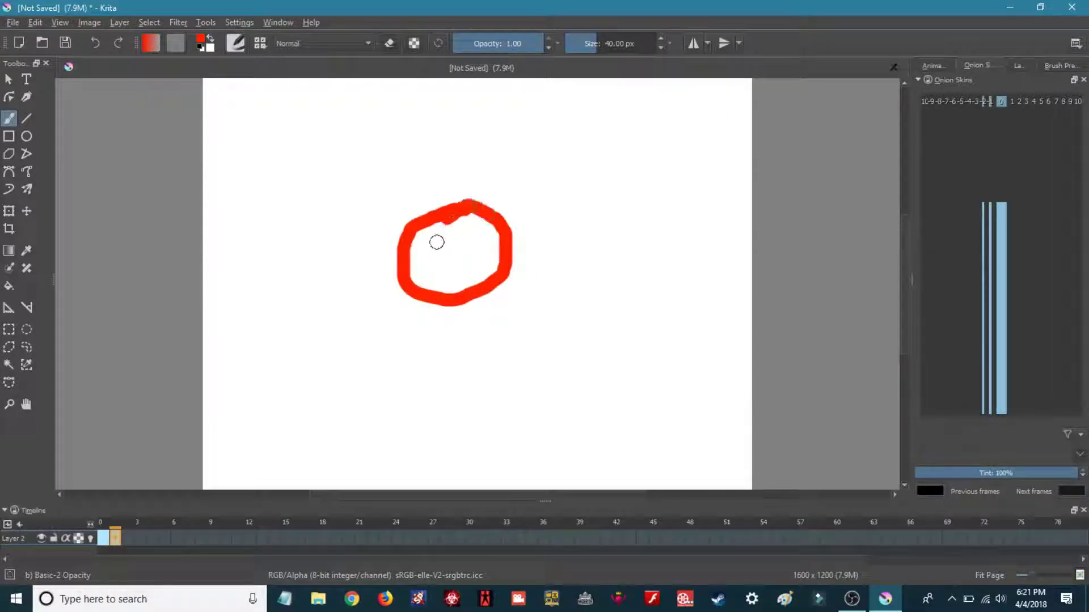
# Enable Layer 2 onion skins, add frames 2 and 3 with a red loop, and raise the -3 opacity.
pyautogui.click(90, 539)
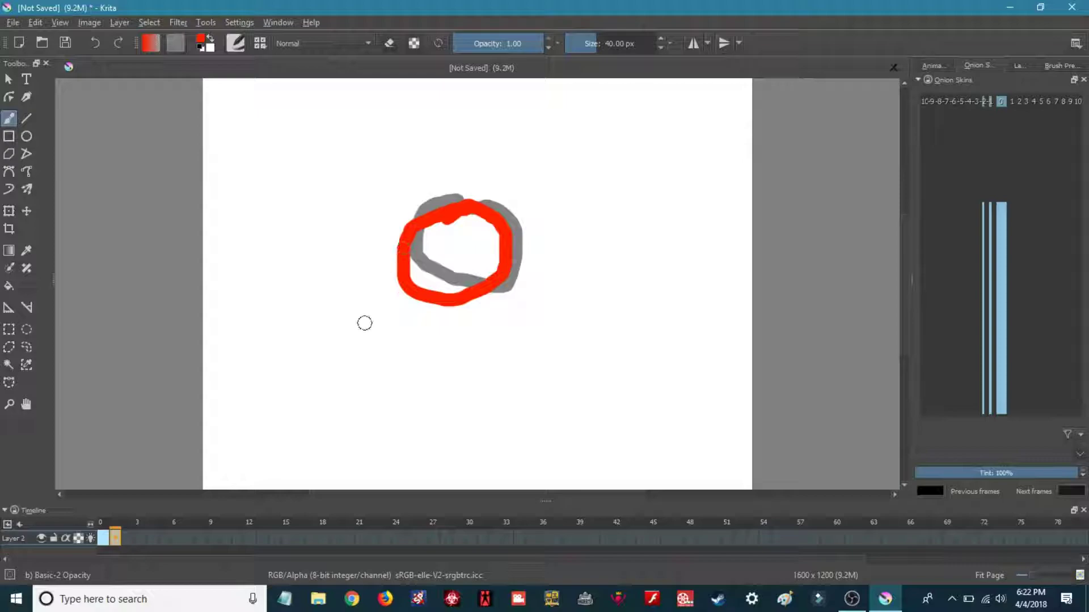
pyautogui.press('Insert')
pyautogui.moveTo(430, 226)
pyautogui.mouseDown()
pyautogui.moveTo(420, 286)
pyautogui.moveTo(474, 272)
pyautogui.moveTo(426, 227)
pyautogui.mouseUp()
pyautogui.press('Insert')
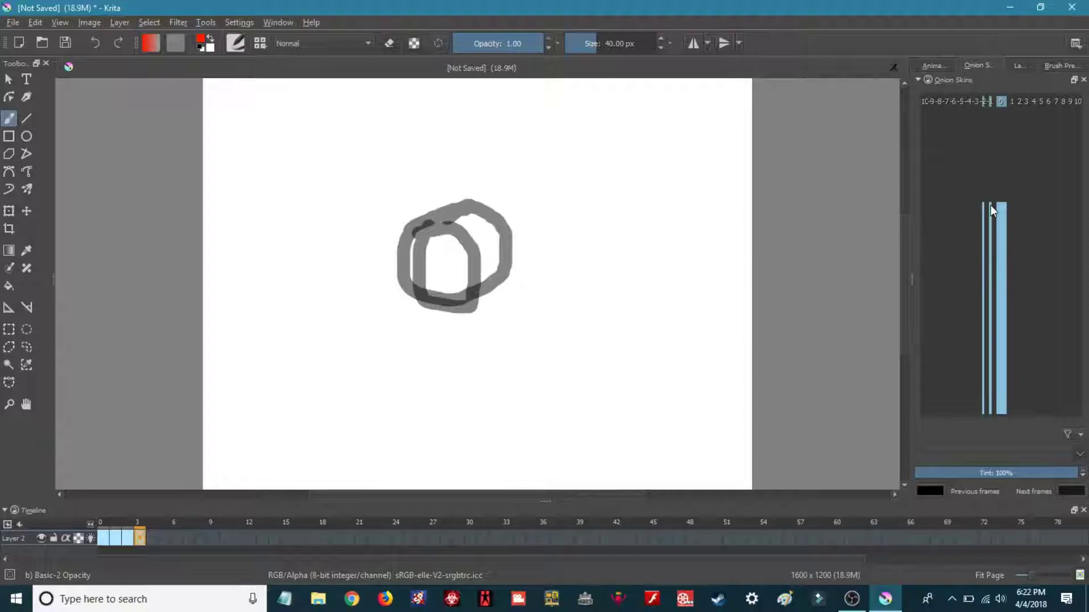
pyautogui.moveTo(975, 416)
pyautogui.mouseDown()
pyautogui.moveTo(972, 90)
pyautogui.moveTo(961, 316)
pyautogui.moveTo(981, 422)
pyautogui.mouseUp()
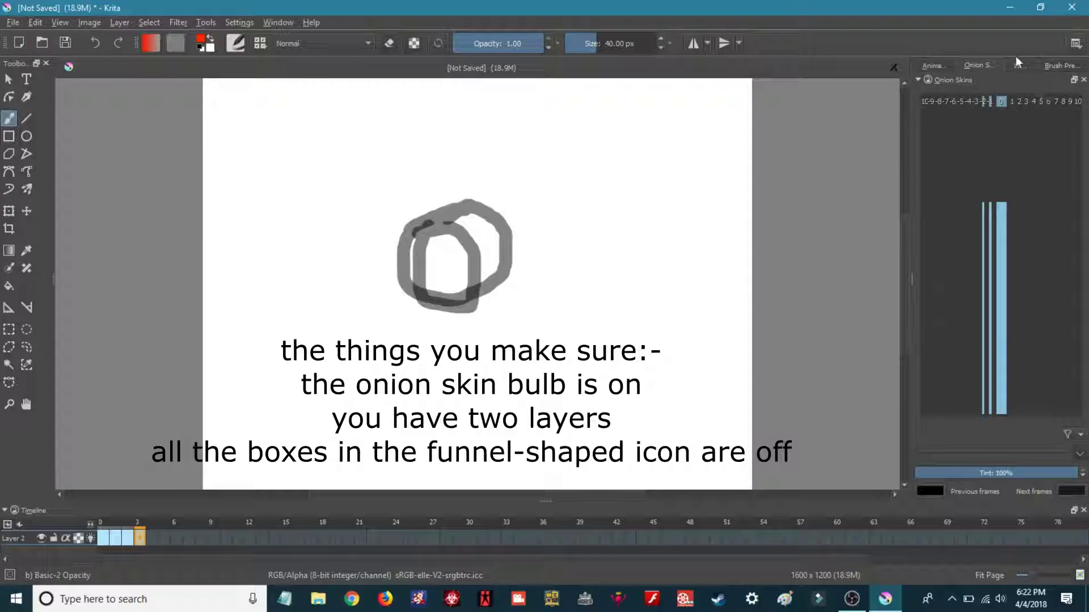
# Toggle All in the onion skin colour filter list so every box ends unchecked.
pyautogui.click(1025, 69)
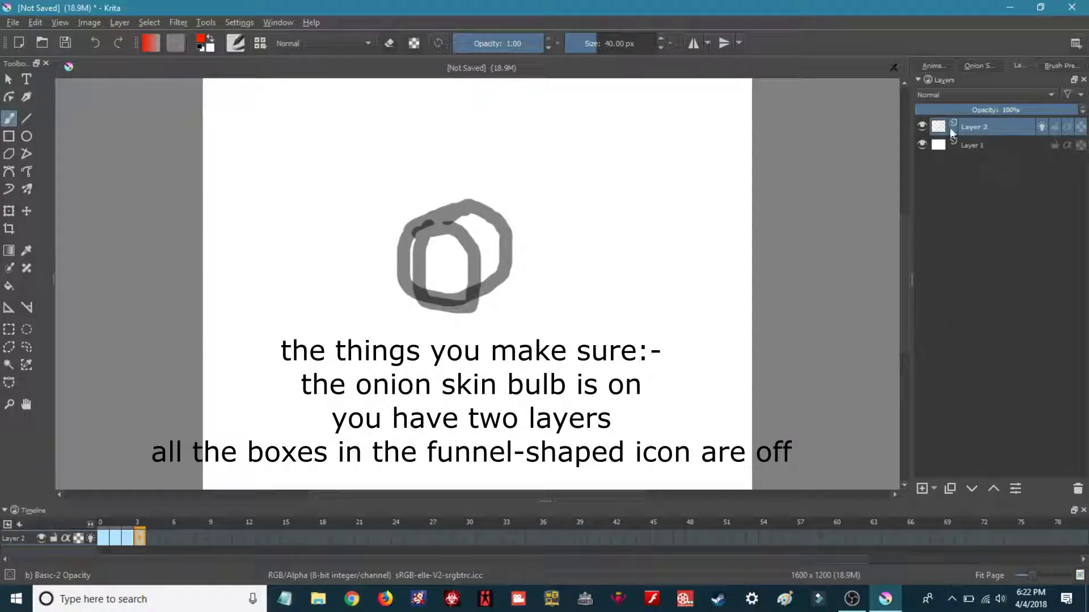
pyautogui.click(989, 66)
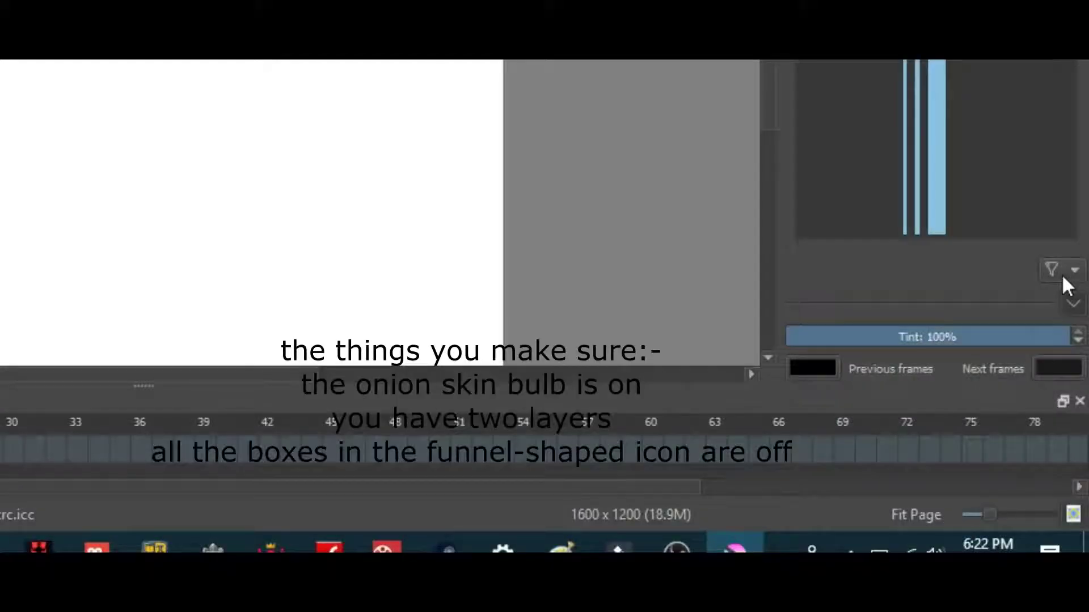
pyautogui.click(1069, 435)
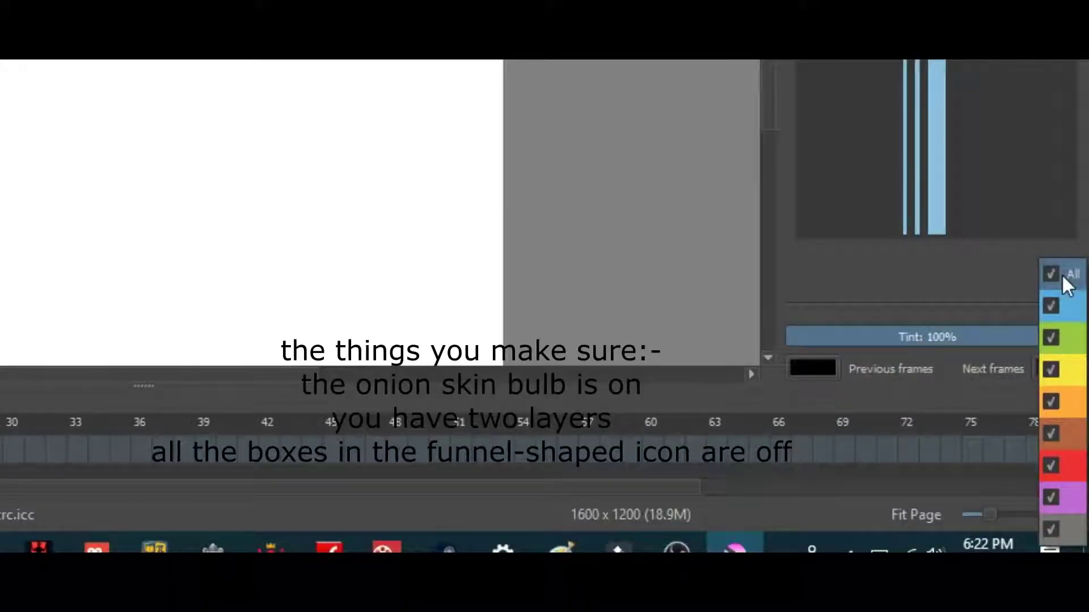
pyautogui.click(1061, 273)
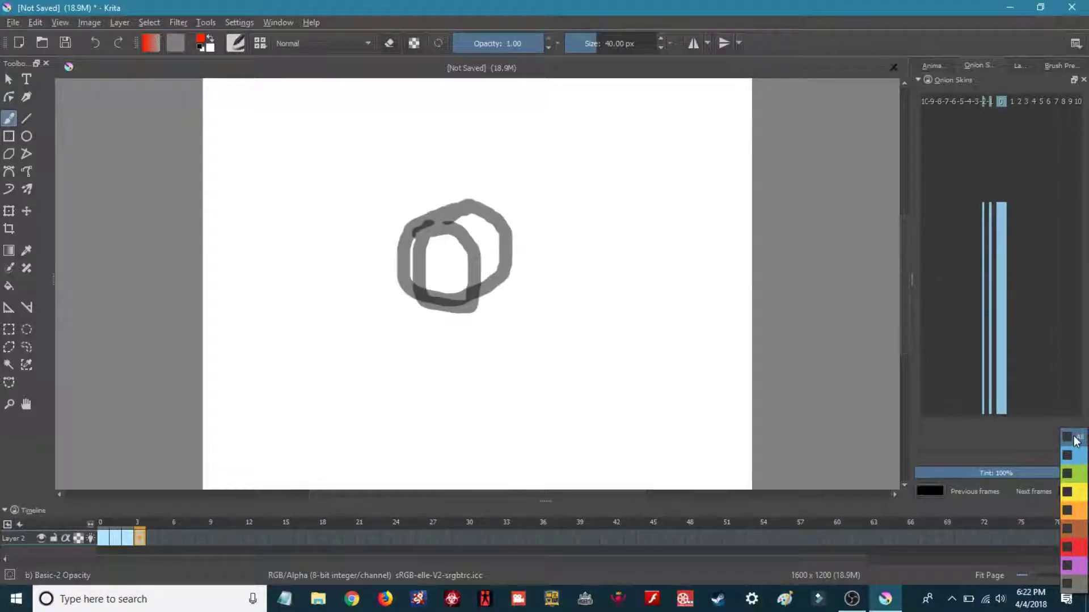
pyautogui.click(1075, 438)
pyautogui.click(991, 440)
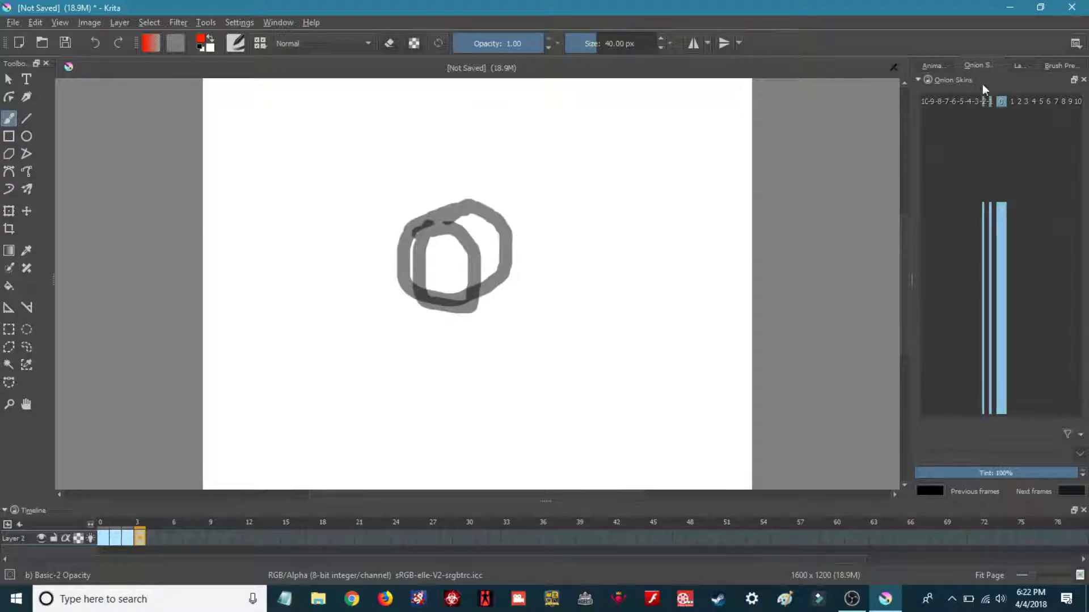
# Set the two-frames-back onion skin opacity to zero.
pyautogui.click(1019, 65)
pyautogui.click(980, 65)
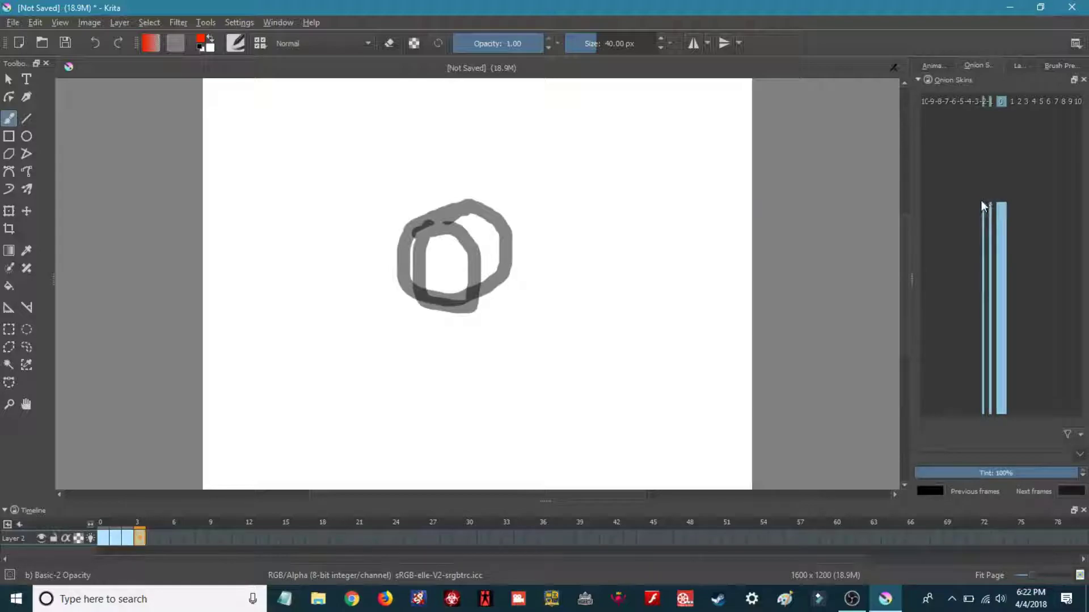
pyautogui.moveTo(982, 202); pyautogui.dragTo(981, 435)
pyautogui.click(1079, 434)
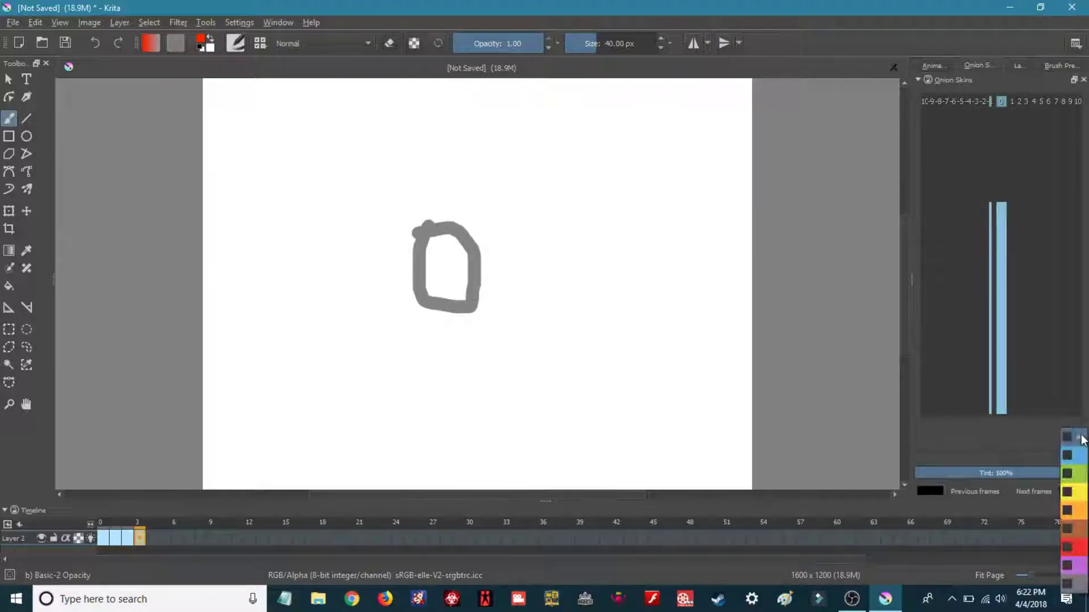
# Close the colour filter list and resize the Timeline area and toolbox width.
pyautogui.click(1036, 437)
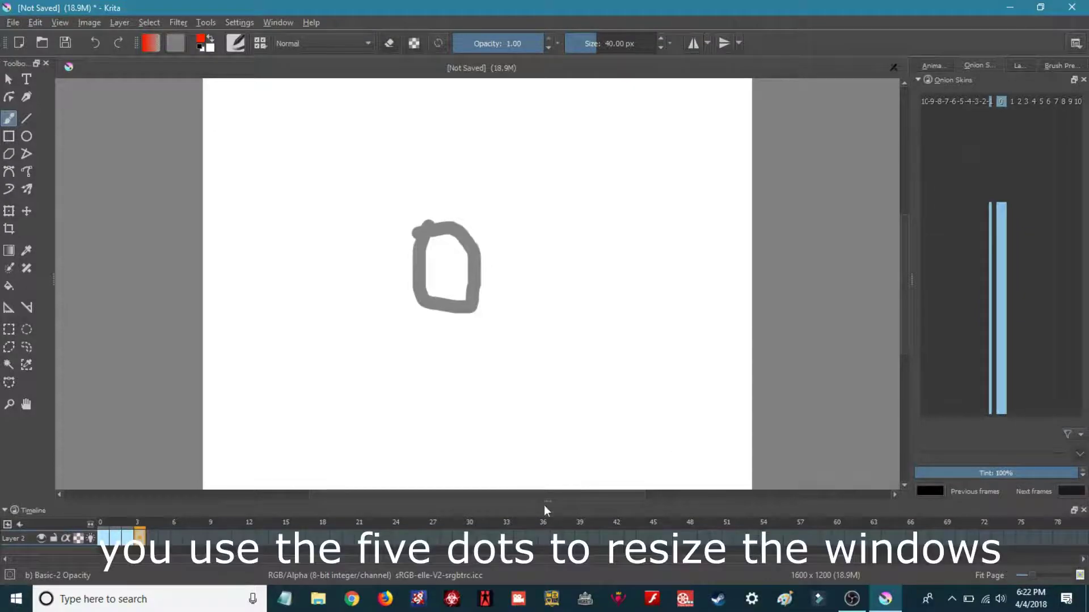
pyautogui.moveTo(549, 501)
pyautogui.mouseDown()
pyautogui.moveTo(551, 135)
pyautogui.moveTo(518, 331)
pyautogui.moveTo(517, 512)
pyautogui.moveTo(518, 85)
pyautogui.moveTo(547, 517)
pyautogui.mouseUp()
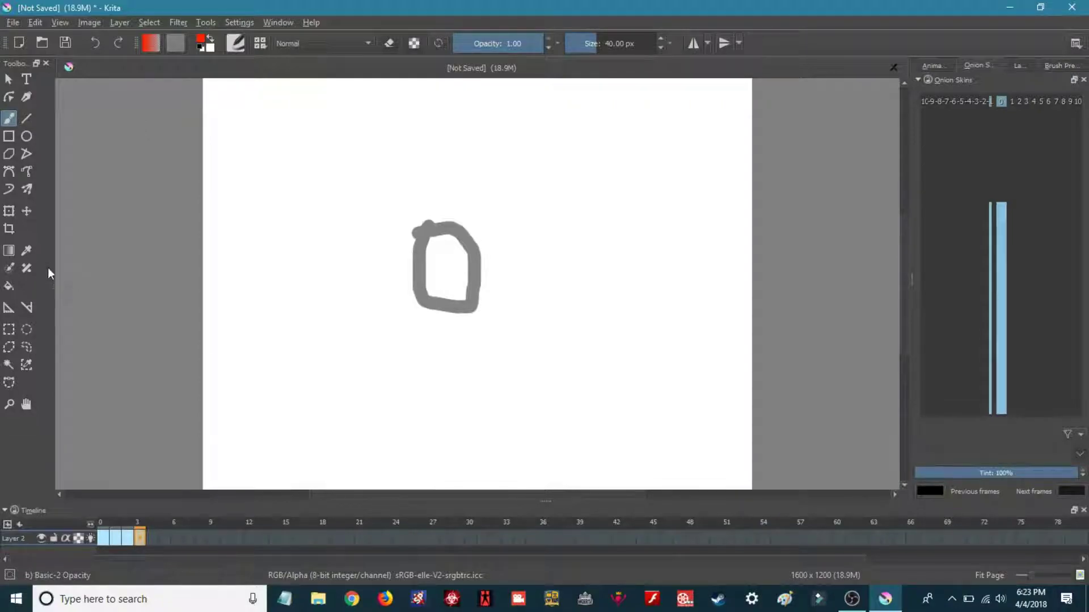
pyautogui.moveTo(54, 275)
pyautogui.mouseDown()
pyautogui.moveTo(29, 274)
pyautogui.moveTo(39, 275)
pyautogui.mouseUp()
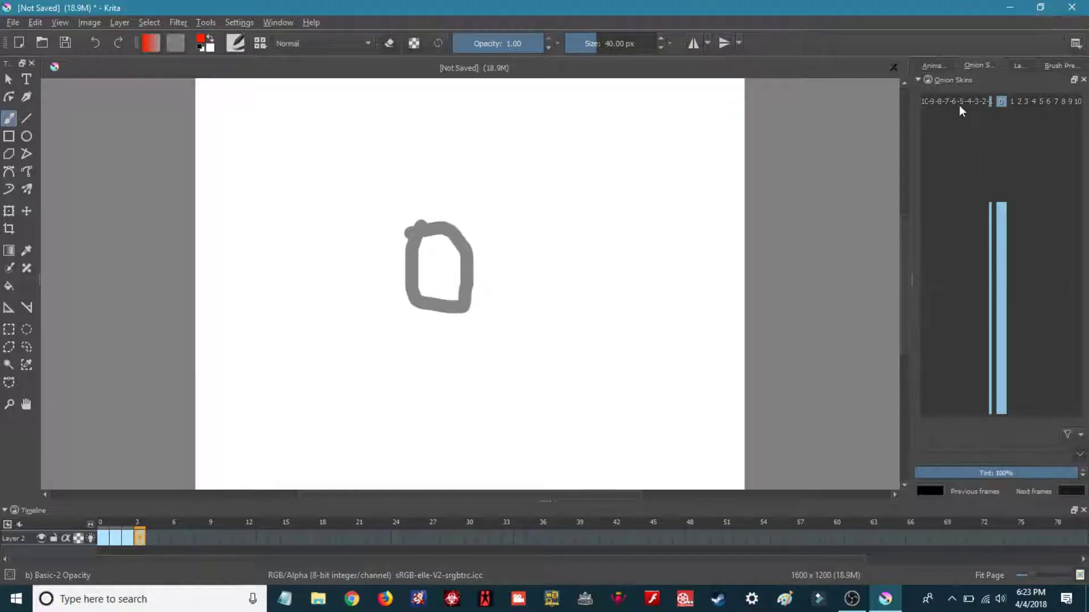
# Cycle through the Animation, Onion Skins and Layers tabs, ending on Brush Presets.
pyautogui.click(933, 65)
pyautogui.click(980, 62)
pyautogui.click(1029, 65)
pyautogui.click(1052, 64)
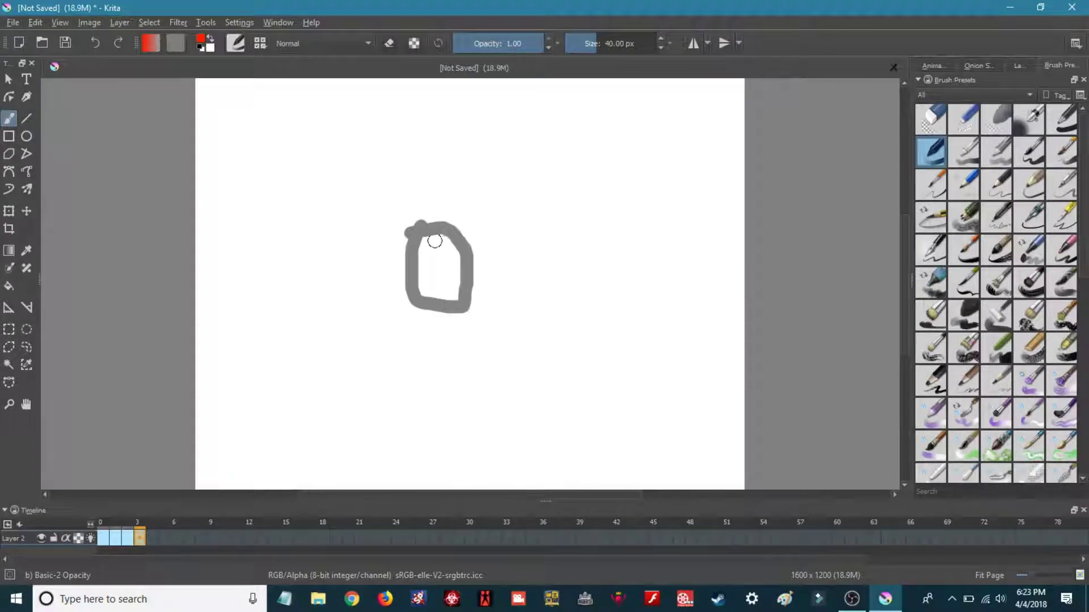
# Paint a red loop on frame 3 overlapping the grey onion-skin loop.
pyautogui.moveTo(434, 240)
pyautogui.mouseDown()
pyautogui.moveTo(429, 292)
pyautogui.moveTo(477, 236)
pyautogui.moveTo(417, 241)
pyautogui.mouseUp()
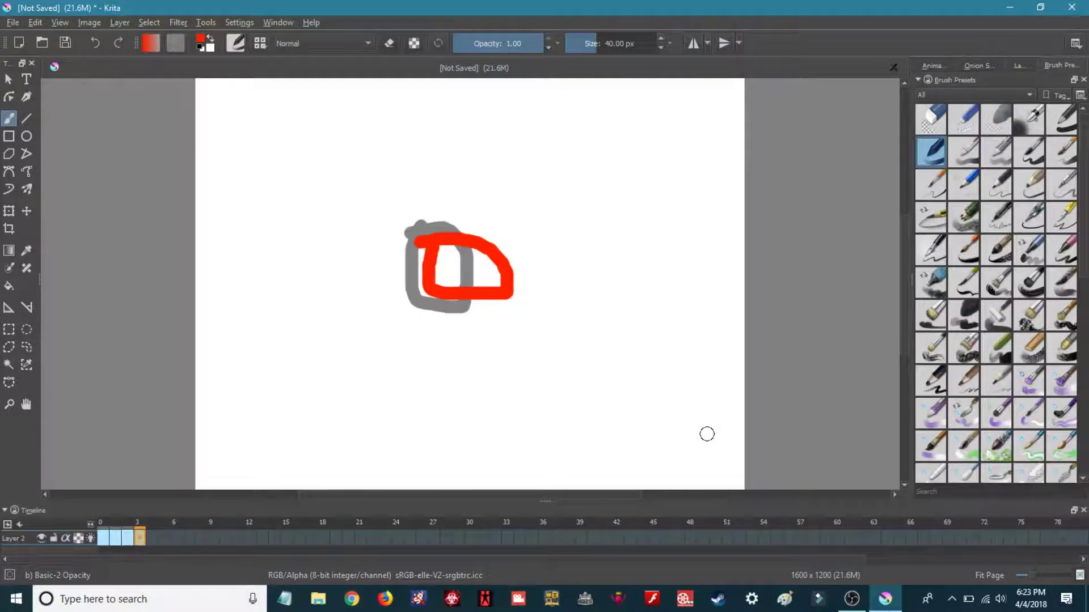
pyautogui.moveTo(848, 609)
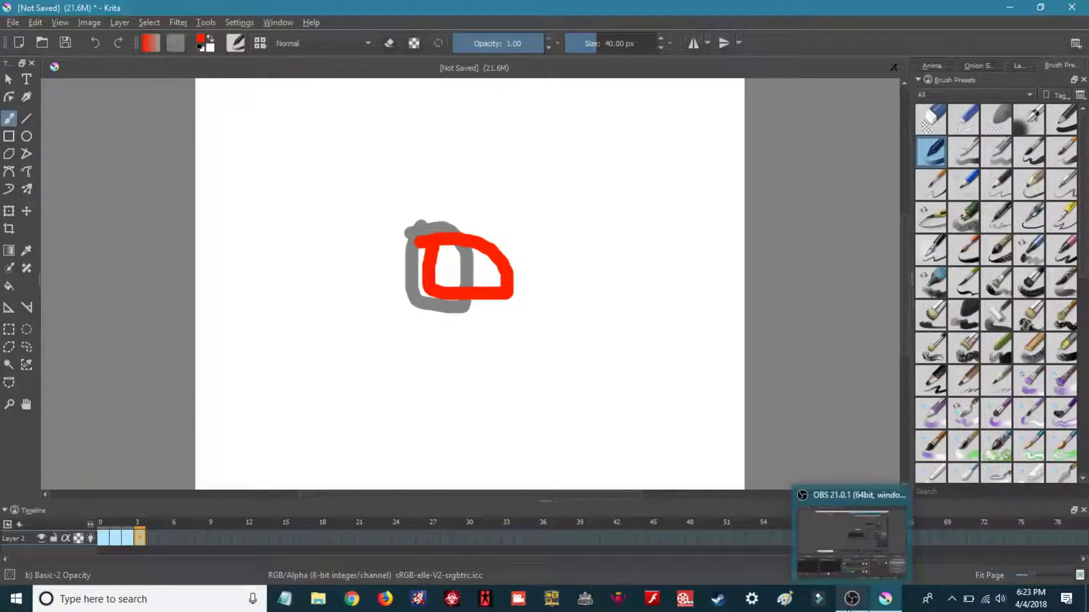